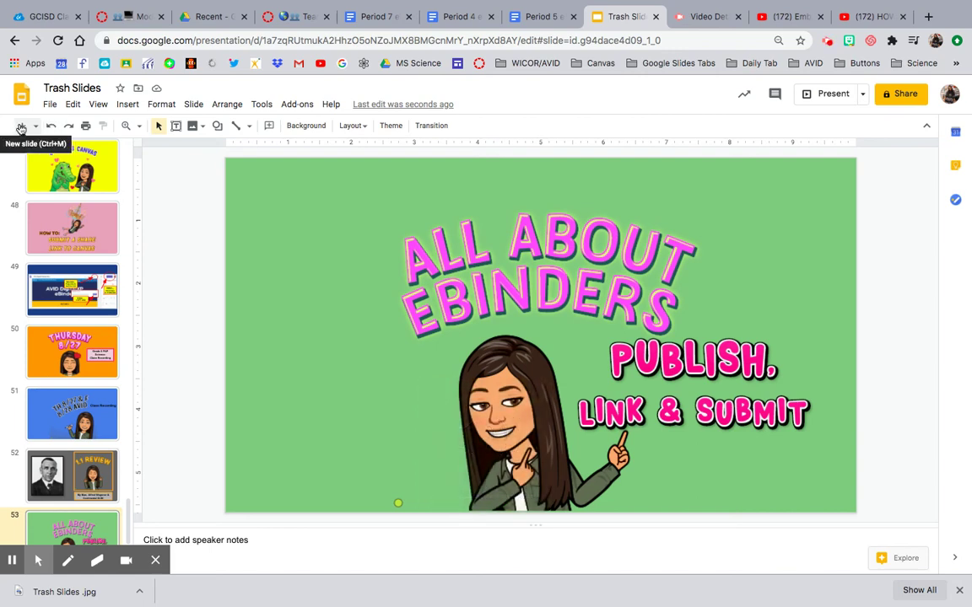
Step: Insert a new blank slide 54 after the green eBinders slide
{"action": "left_click", "coordinate": [21, 127]}
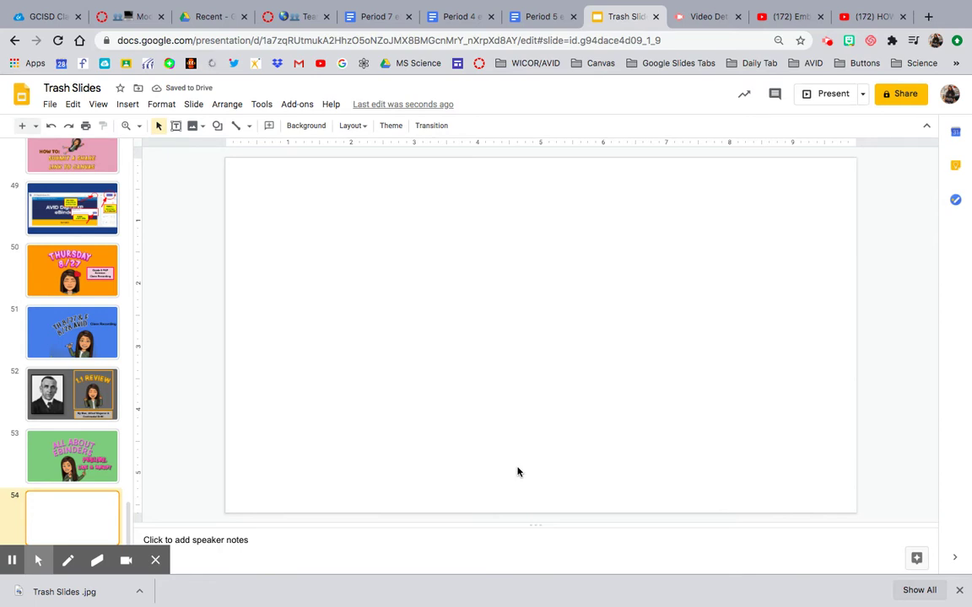
Step: Set slide 54's background to solid orange after briefly trying pink
{"action": "left_click", "coordinate": [309, 126]}
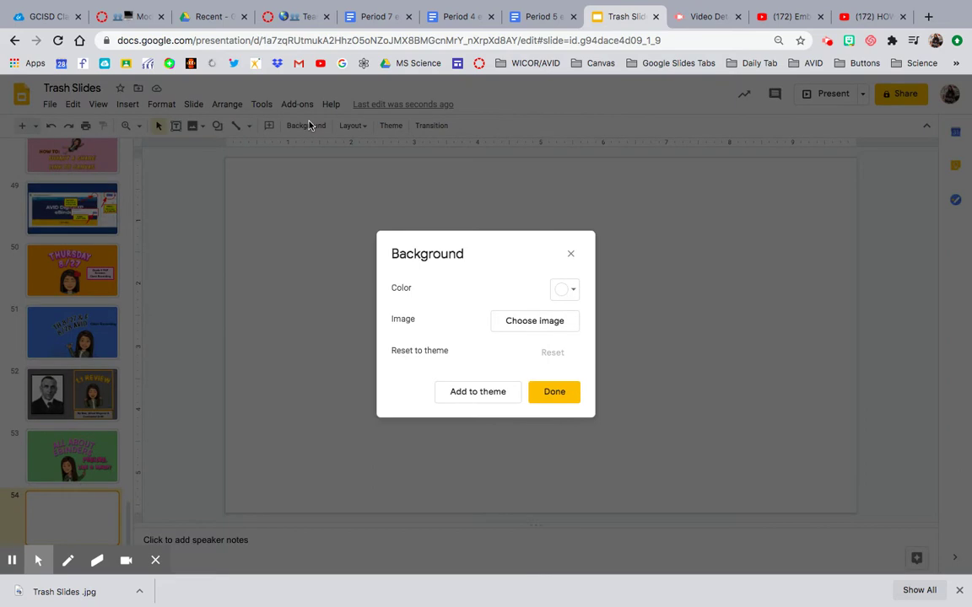
{"action": "left_click", "coordinate": [570, 292]}
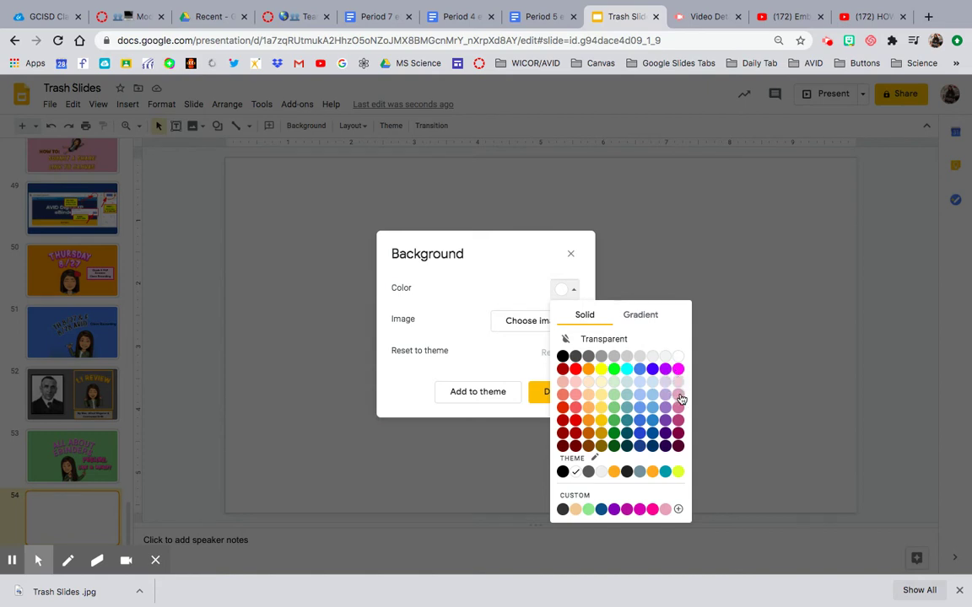
{"action": "left_click", "coordinate": [678, 394]}
{"action": "left_click", "coordinate": [574, 297]}
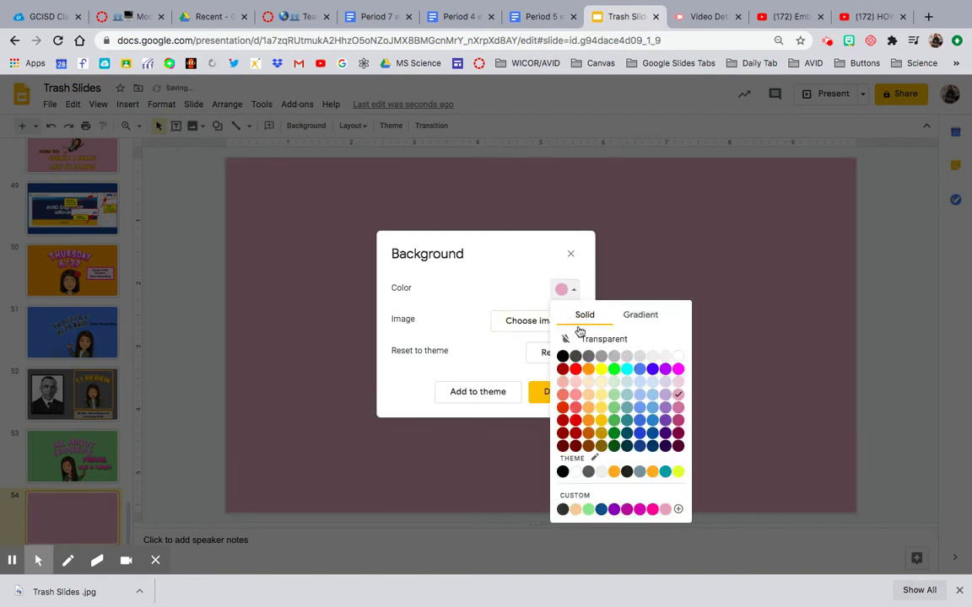
{"action": "left_click", "coordinate": [590, 409]}
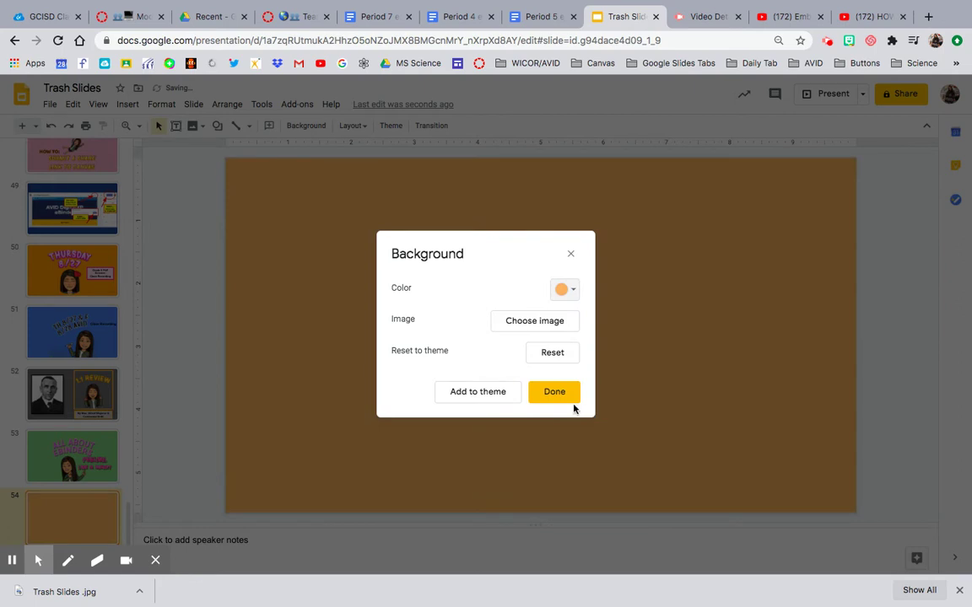
{"action": "left_click", "coordinate": [561, 394]}
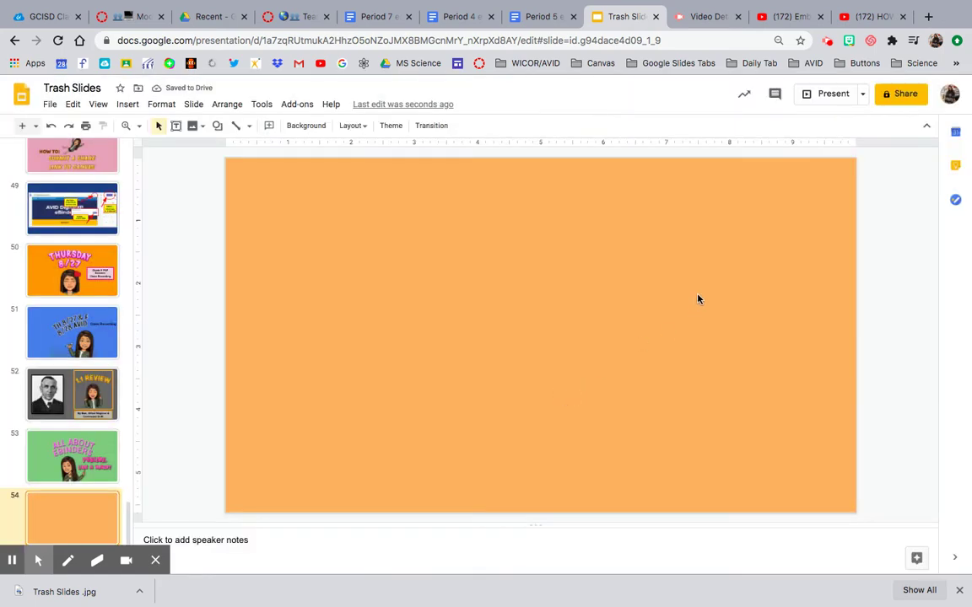
Step: Search the Bitmoji sticker panel for 'Science Class Recordings'
{"action": "left_click", "coordinate": [849, 41]}
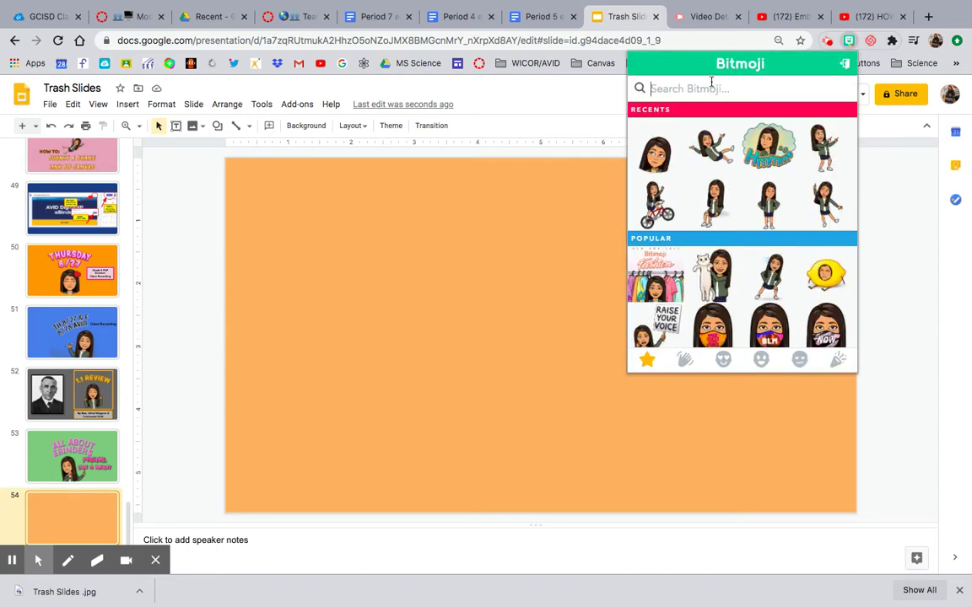
{"action": "type", "text": "S"}
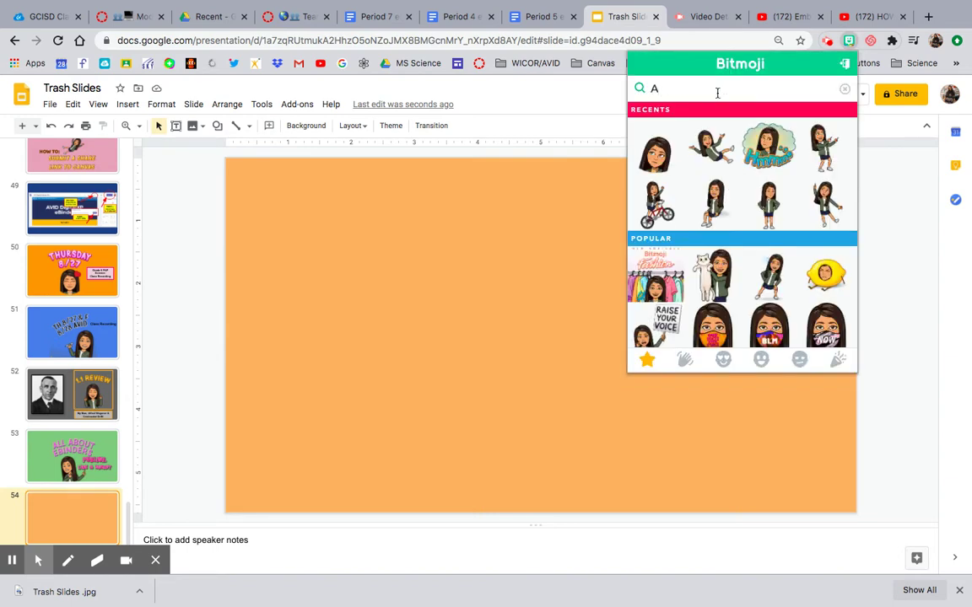
{"action": "key", "text": "BackSpace"}
{"action": "type", "text": "Science"}
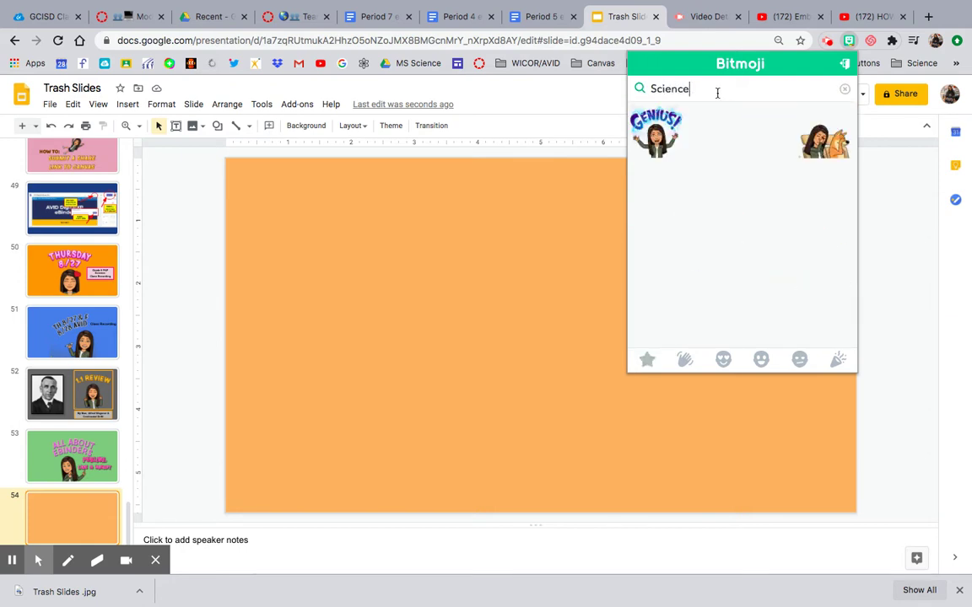
{"action": "type", "text": " Rec"}
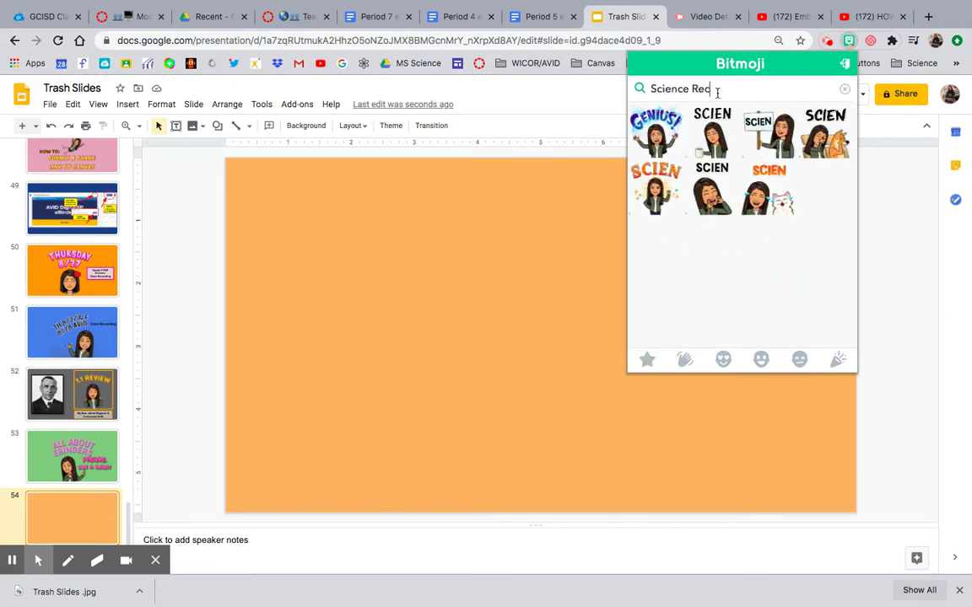
{"action": "key", "text": "BackSpace"}
{"action": "key", "text": "BackSpace"}
{"action": "key", "text": "BackSpace"}
{"action": "type", "text": "C"}
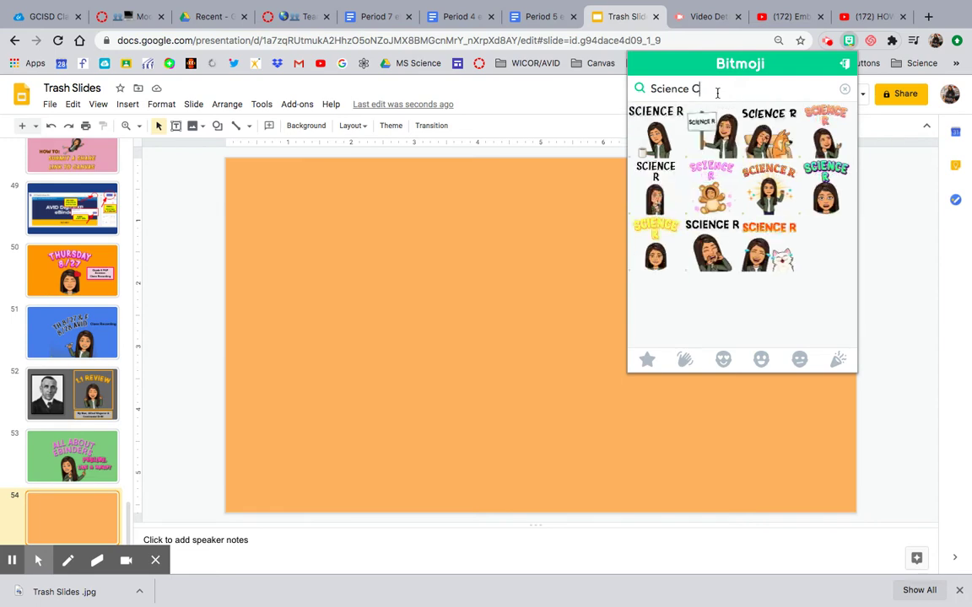
{"action": "type", "text": "lass Reco"}
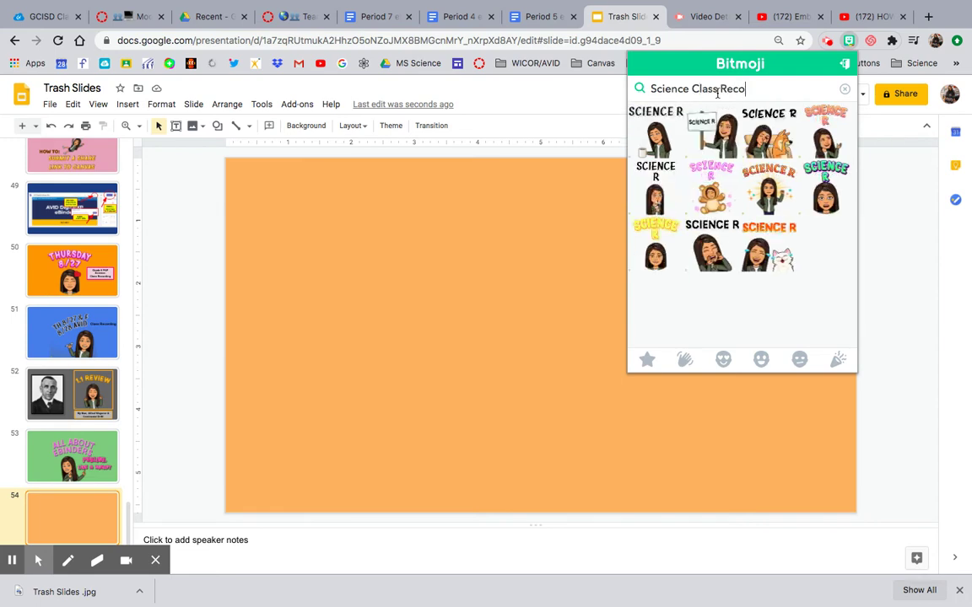
{"action": "type", "text": "rding"}
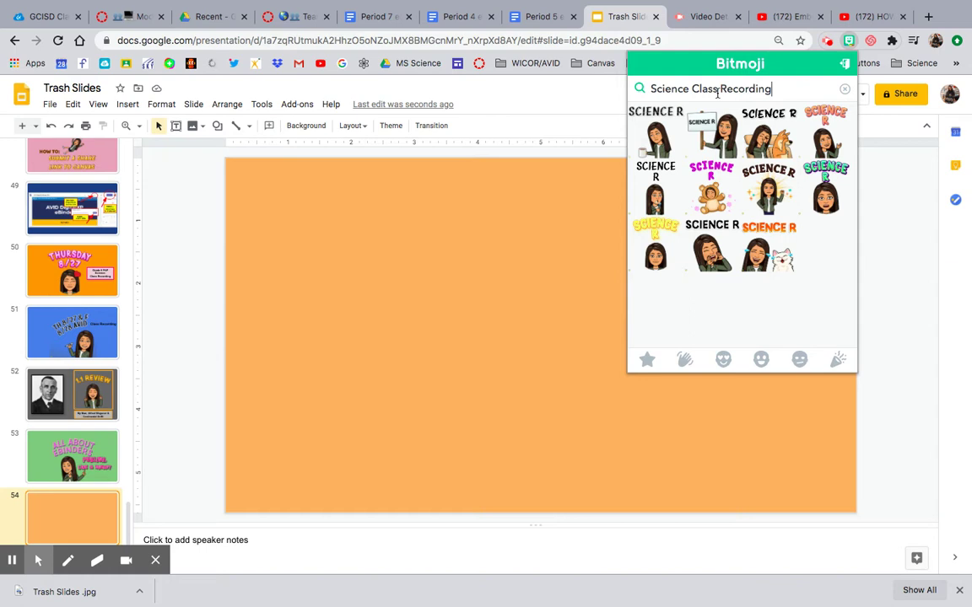
{"action": "type", "text": "s"}
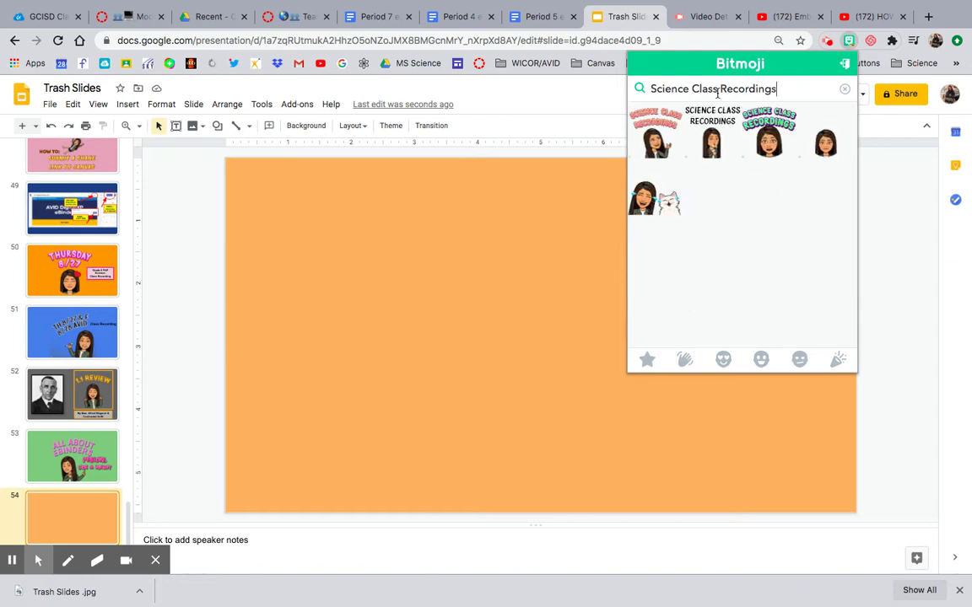
{"action": "left_click", "coordinate": [718, 90]}
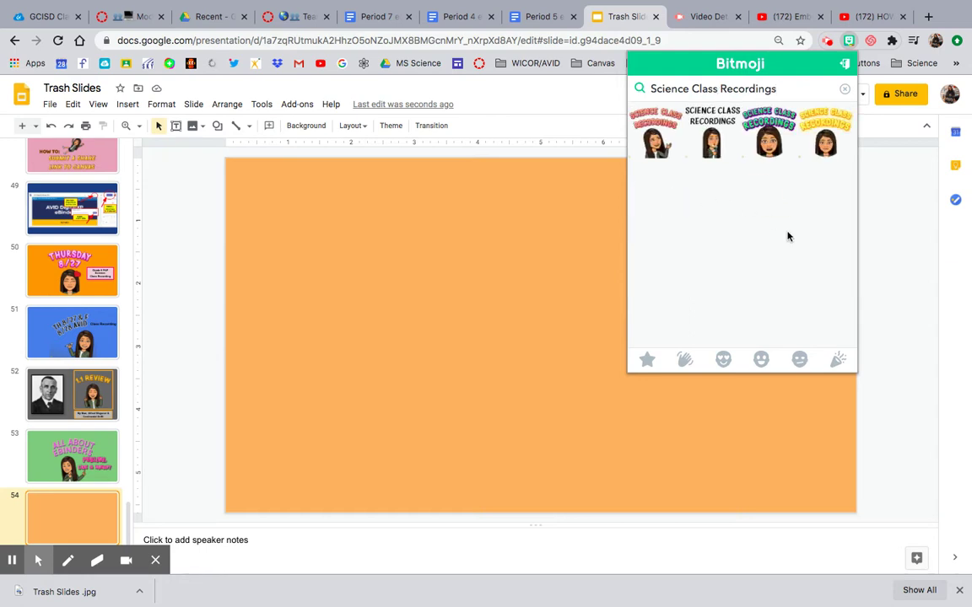
{"action": "triple_click", "coordinate": [685, 90]}
{"action": "key", "text": "super+c"}
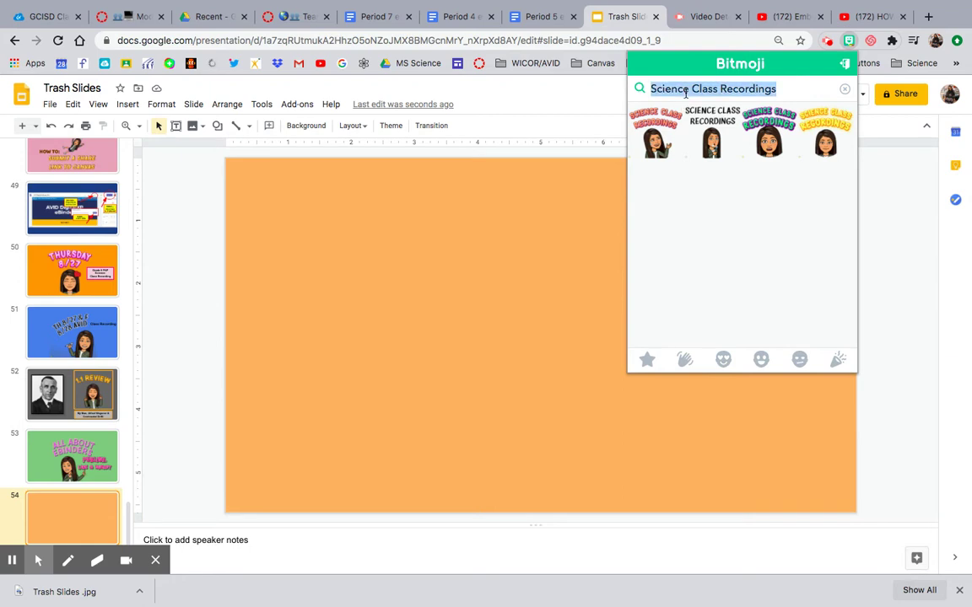
{"action": "key", "text": "BackSpace"}
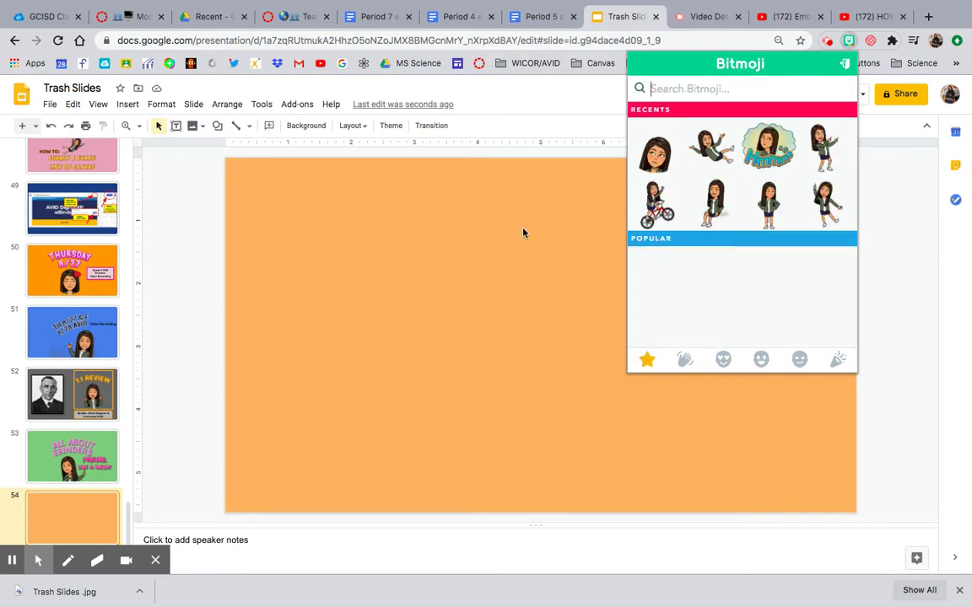
{"action": "left_click", "coordinate": [523, 232]}
{"action": "left_click", "coordinate": [850, 40]}
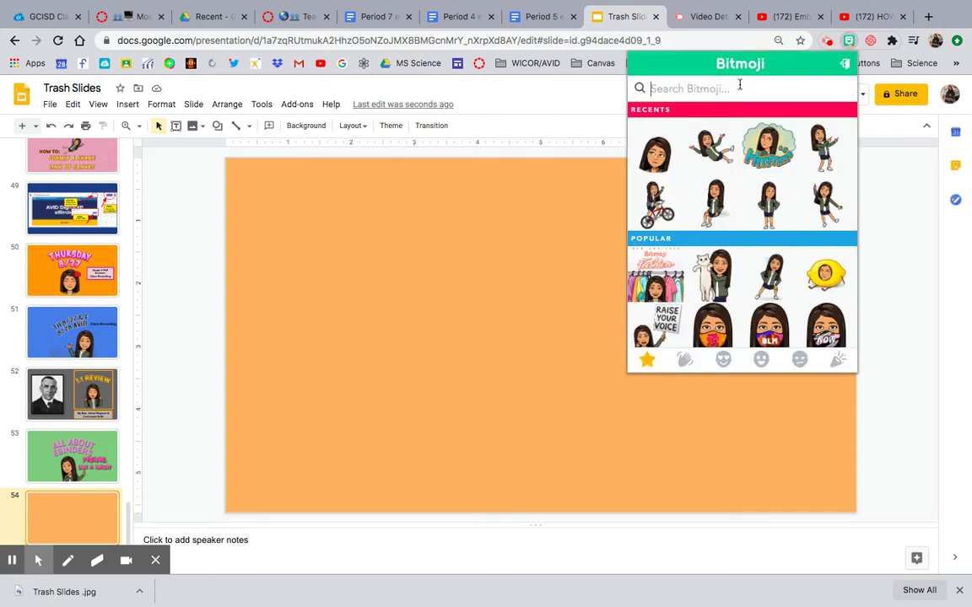
{"action": "key", "text": "super+v"}
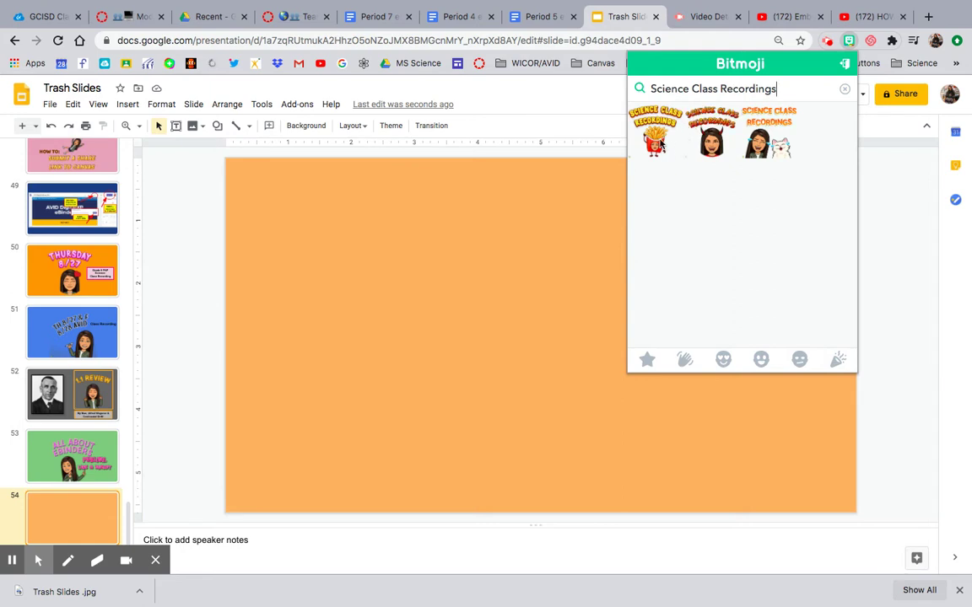
Step: Drop the laughing-cat 'Science Class Recordings' Bitmoji onto the slide, enlarged and positioned at left
{"action": "left_click_drag", "start_coordinate": [774, 148], "coordinate": [426, 390]}
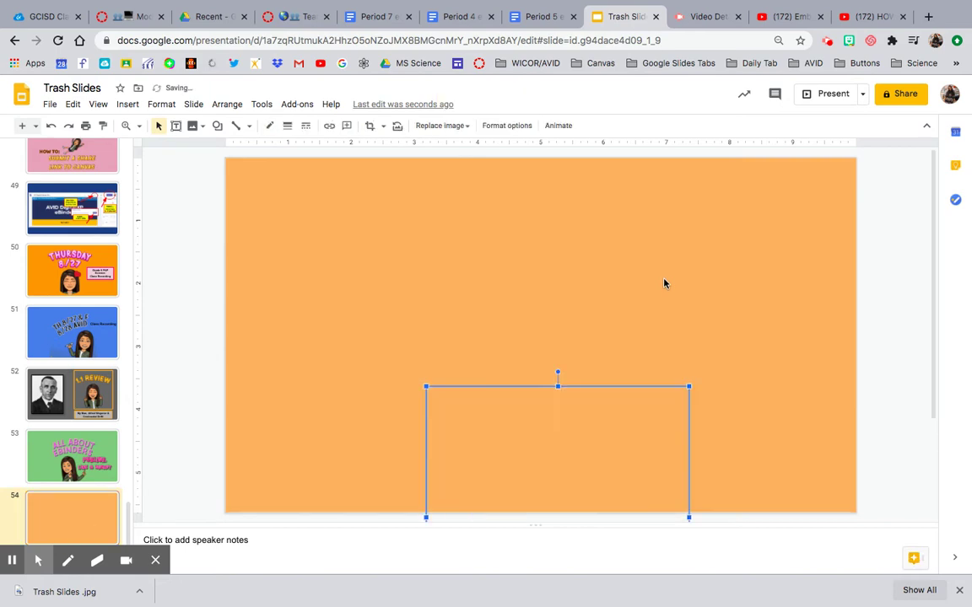
{"action": "left_click_drag", "start_coordinate": [567, 438], "coordinate": [505, 354]}
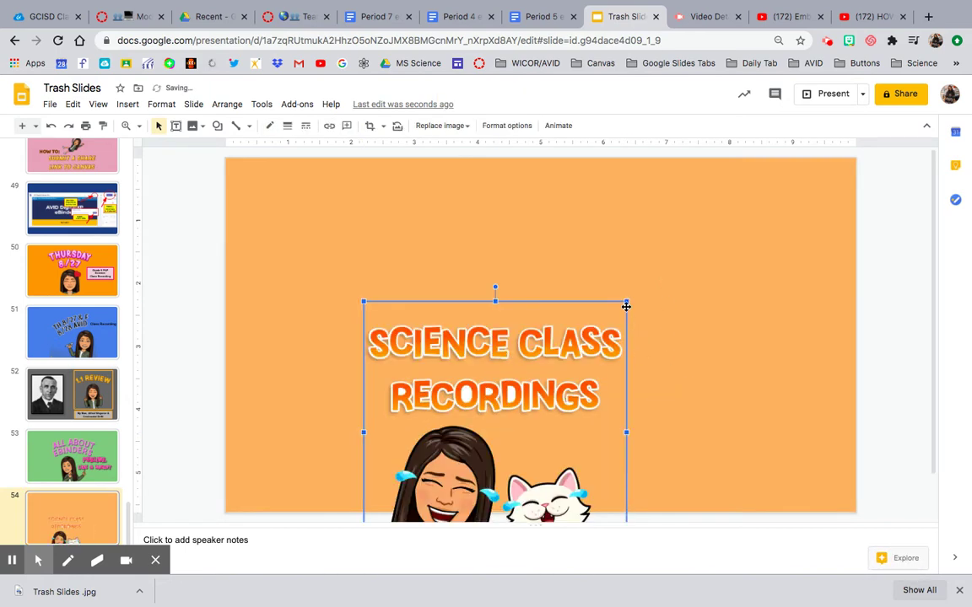
{"action": "left_click_drag", "start_coordinate": [625, 300], "coordinate": [679, 251]}
{"action": "left_click_drag", "start_coordinate": [478, 307], "coordinate": [435, 272]}
{"action": "key", "text": "Escape"}
{"action": "key", "text": "Down"}
{"action": "key", "text": "Down"}
{"action": "key", "text": "Down"}
{"action": "key", "text": "Down"}
{"action": "key", "text": "Down"}
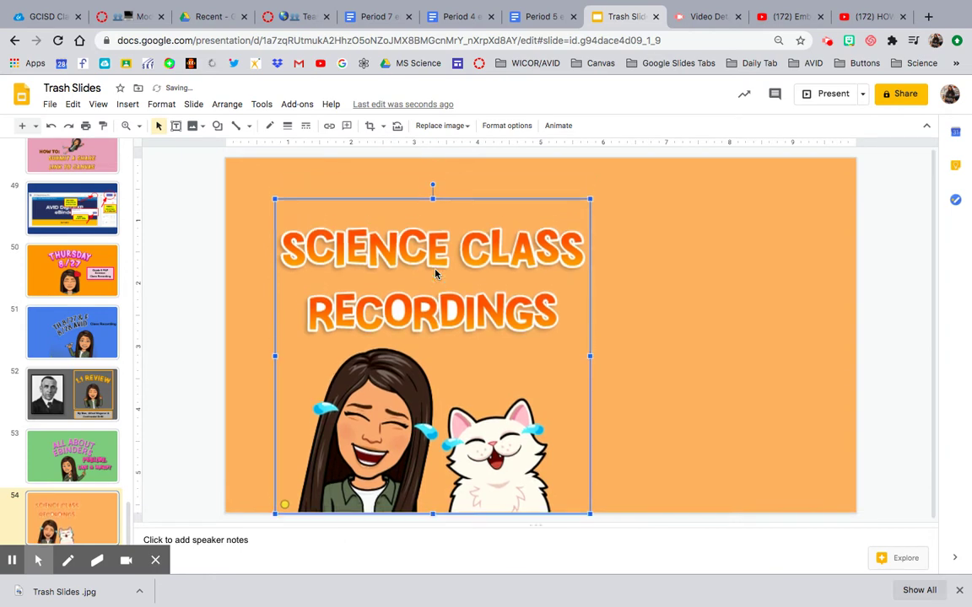
{"action": "left_click", "coordinate": [689, 333]}
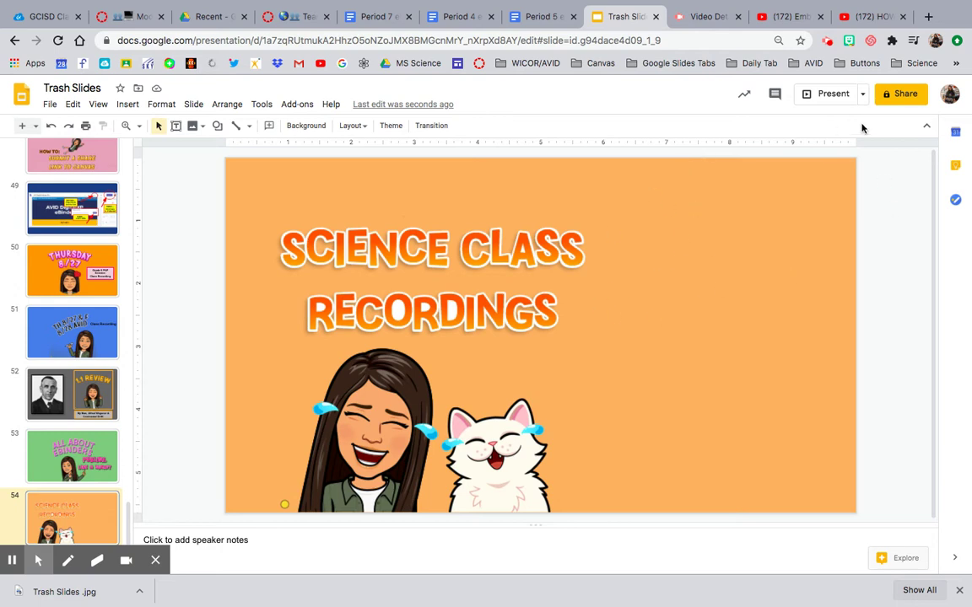
{"action": "left_click", "coordinate": [848, 39]}
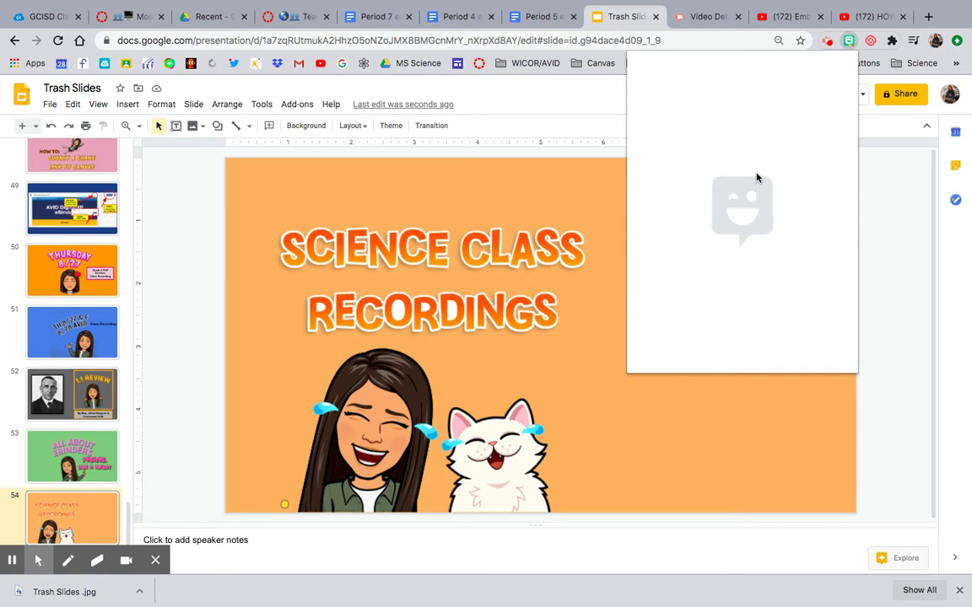
Step: Search Bitmoji for 'Thursday 8/27' and drop a result onto the slide
{"action": "type", "text": "Thursda"}
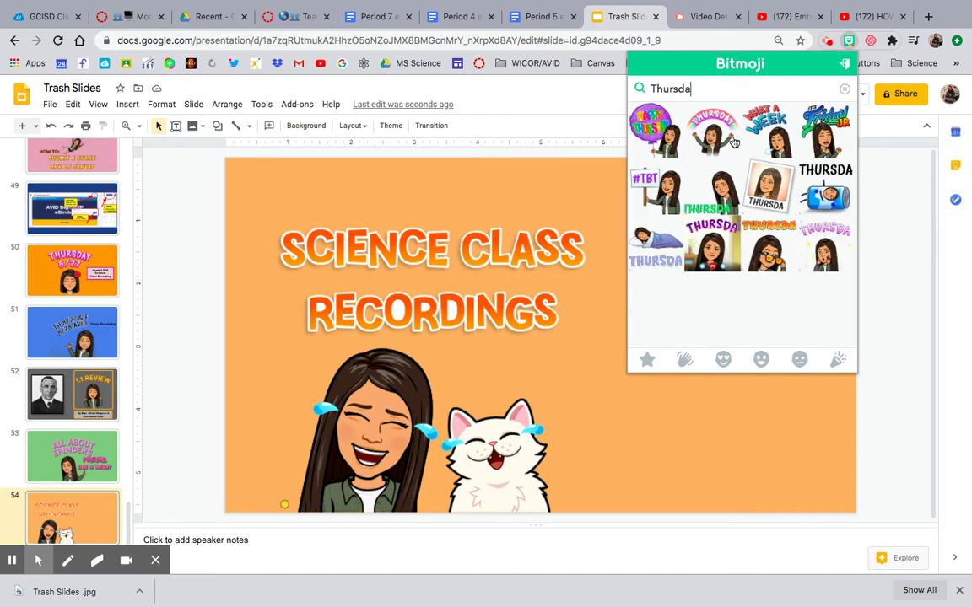
{"action": "type", "text": "y 8"}
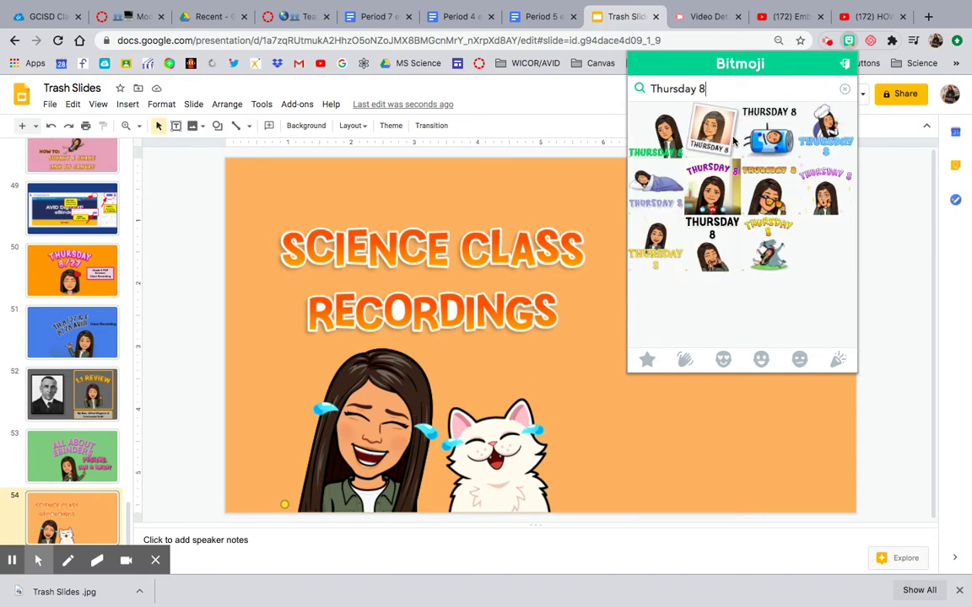
{"action": "type", "text": "/"}
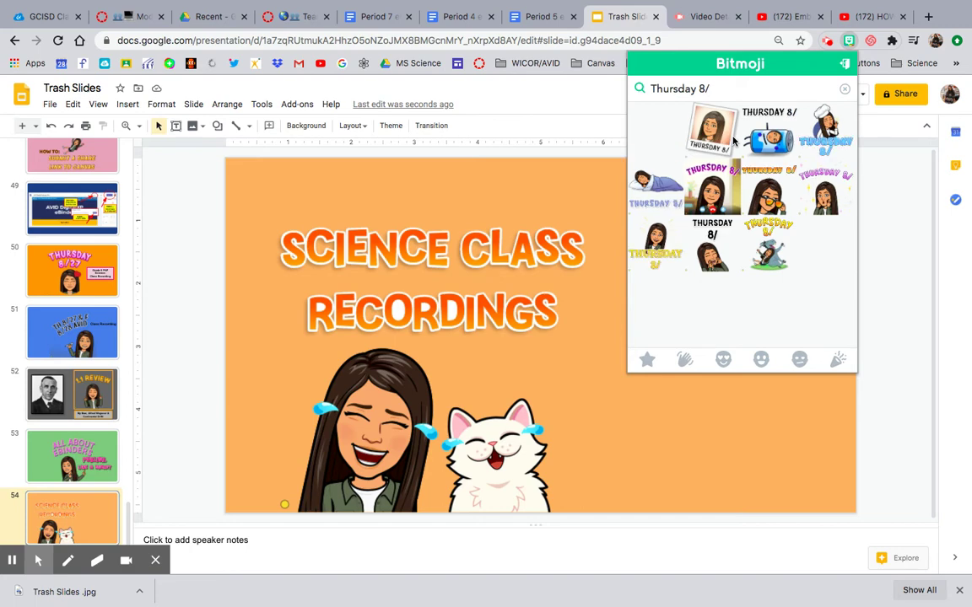
{"action": "type", "text": "27"}
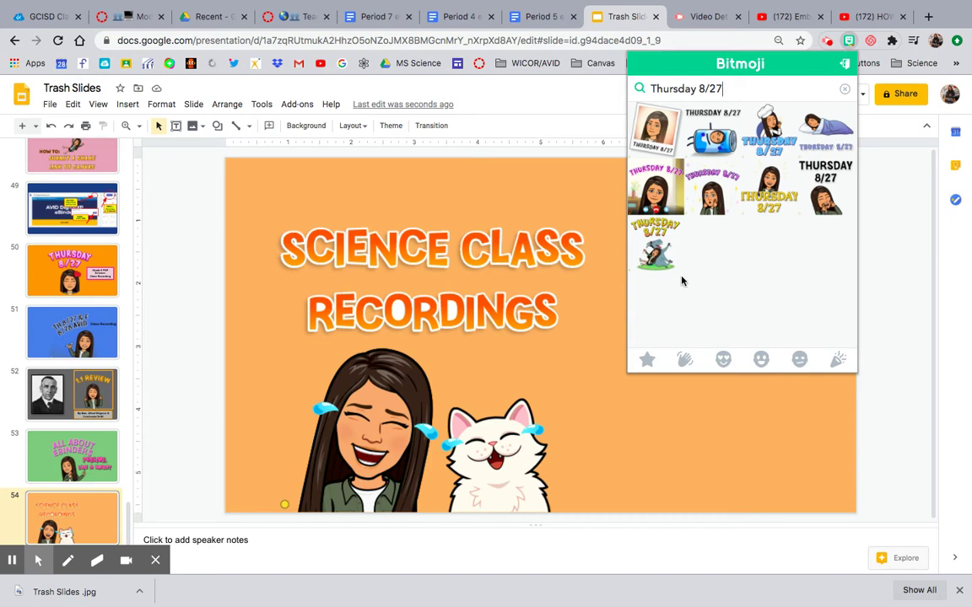
{"action": "left_click_drag", "start_coordinate": [654, 249], "coordinate": [597, 388]}
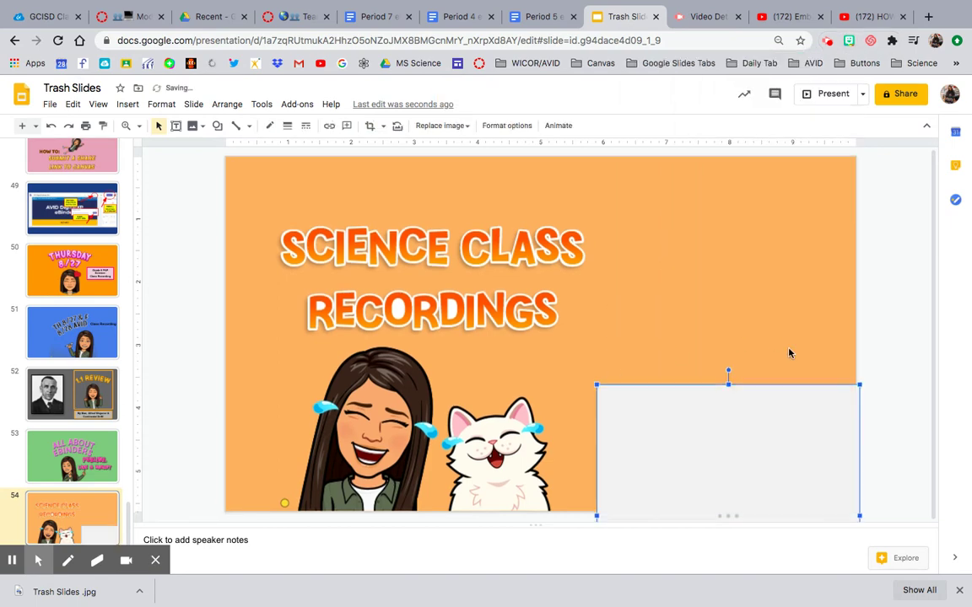
Step: Crop the Thursday 8/27 Bitmoji to its lettering, then shrink and position it at right
{"action": "left_click_drag", "start_coordinate": [739, 439], "coordinate": [700, 313]}
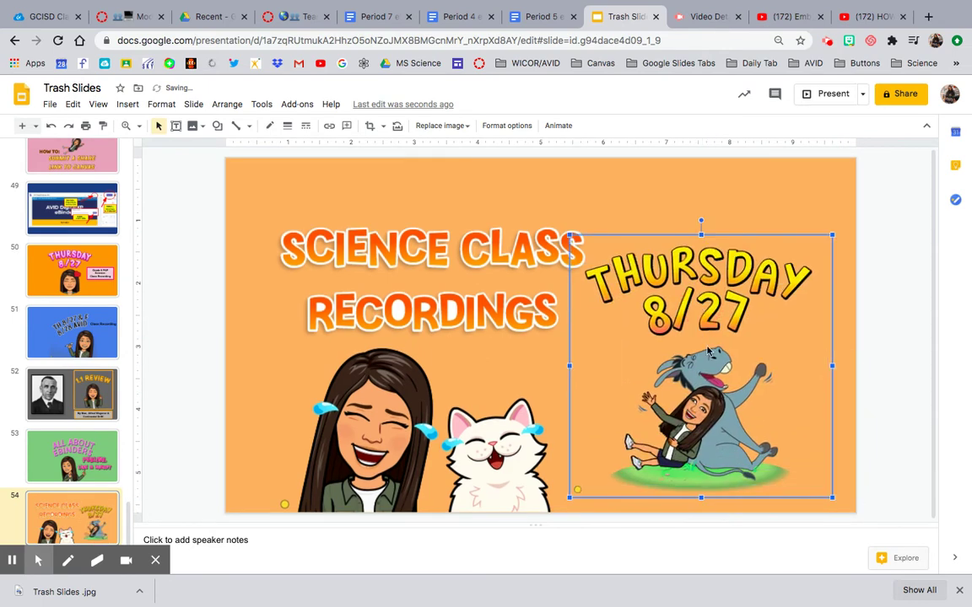
{"action": "double_click", "coordinate": [716, 403]}
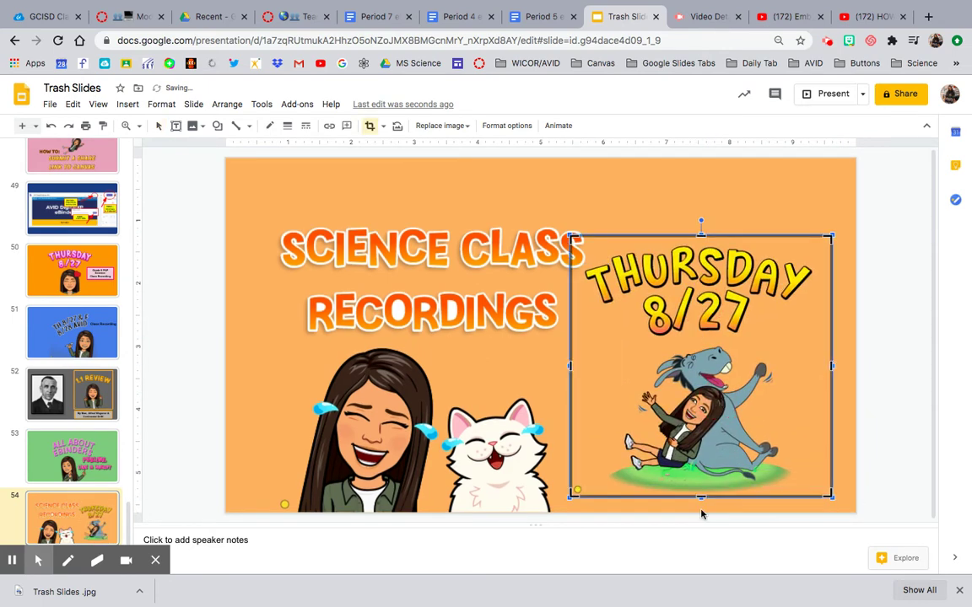
{"action": "left_click_drag", "start_coordinate": [700, 496], "coordinate": [708, 346]}
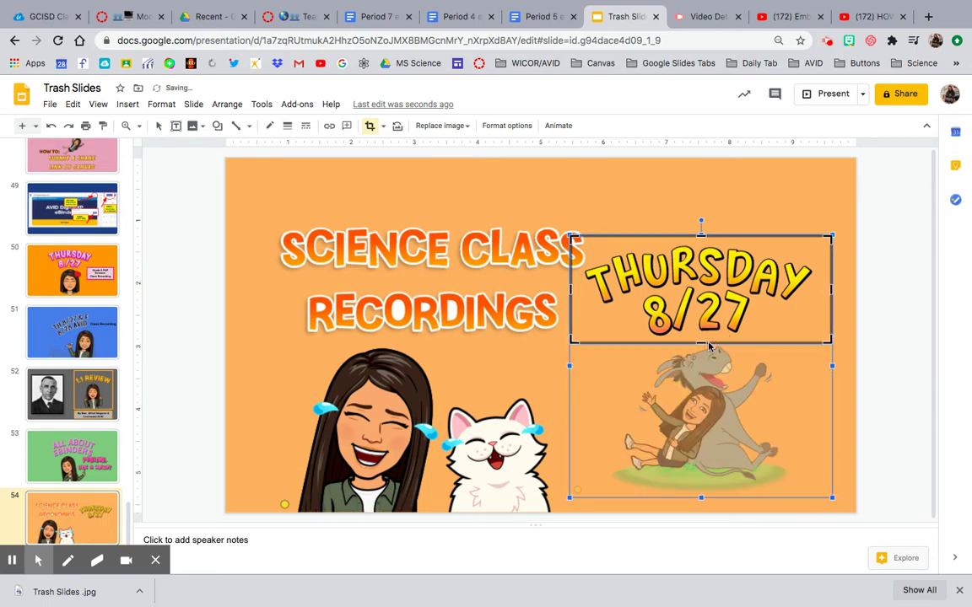
{"action": "key", "text": "Return"}
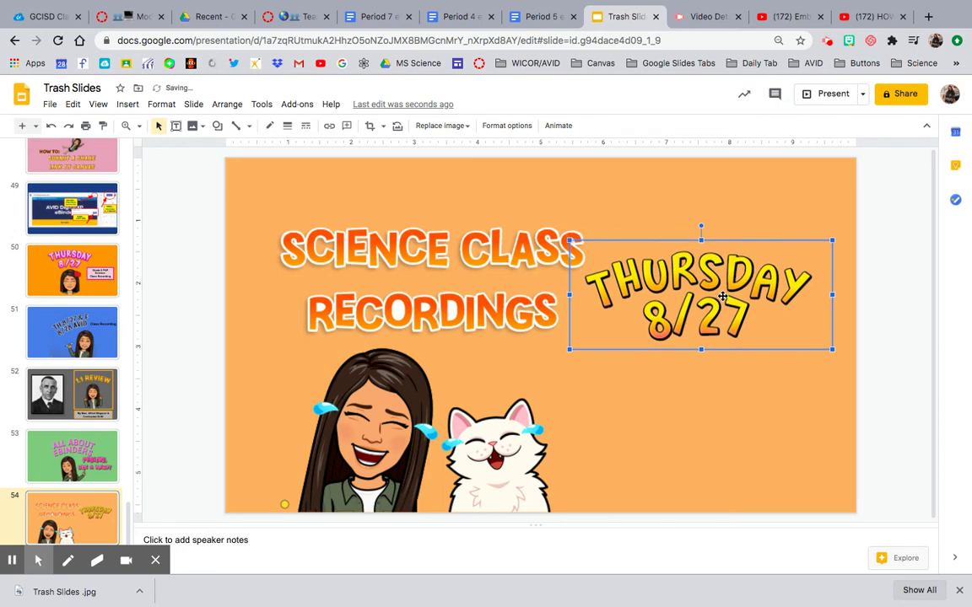
{"action": "left_click_drag", "start_coordinate": [722, 275], "coordinate": [723, 300]}
{"action": "key", "text": "Down"}
{"action": "key", "text": "Down"}
{"action": "key", "text": "Down"}
{"action": "key", "text": "Down"}
{"action": "key", "text": "Down"}
{"action": "key", "text": "Down"}
{"action": "key", "text": "Down"}
{"action": "key", "text": "Down"}
{"action": "key", "text": "Down"}
{"action": "key", "text": "Down"}
{"action": "key", "text": "Down"}
{"action": "key", "text": "Down"}
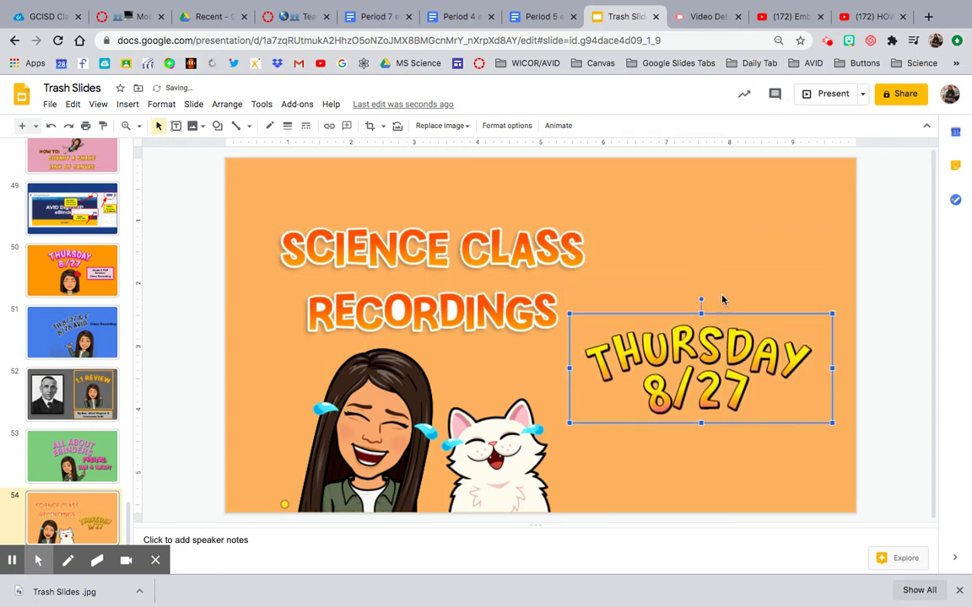
{"action": "left_click_drag", "start_coordinate": [829, 325], "coordinate": [758, 355]}
Step: Shrink the PUBLISH, LINK & SUBMIT image on the All About eBinders slide
{"action": "left_click", "coordinate": [72, 449]}
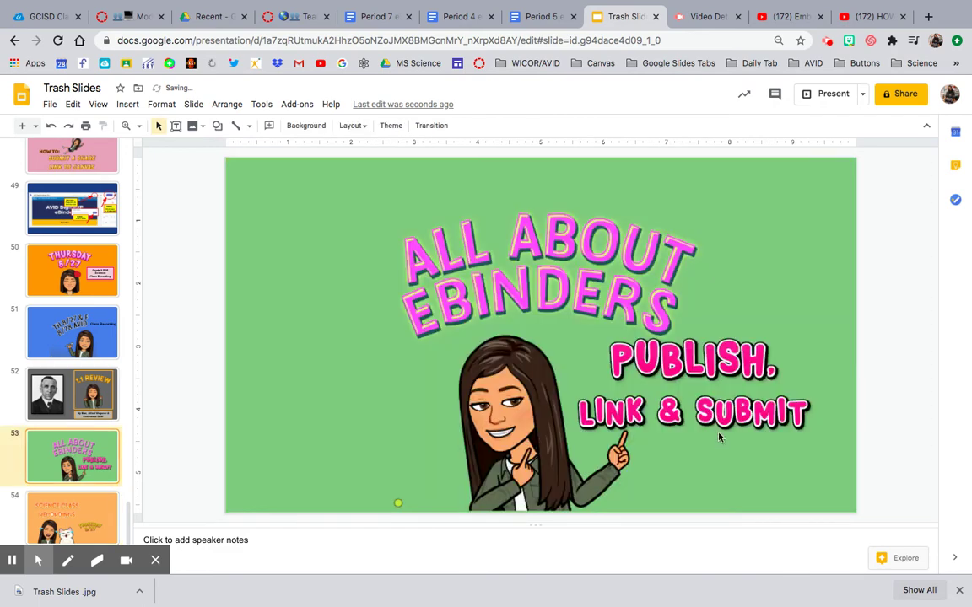
{"action": "left_click", "coordinate": [702, 384]}
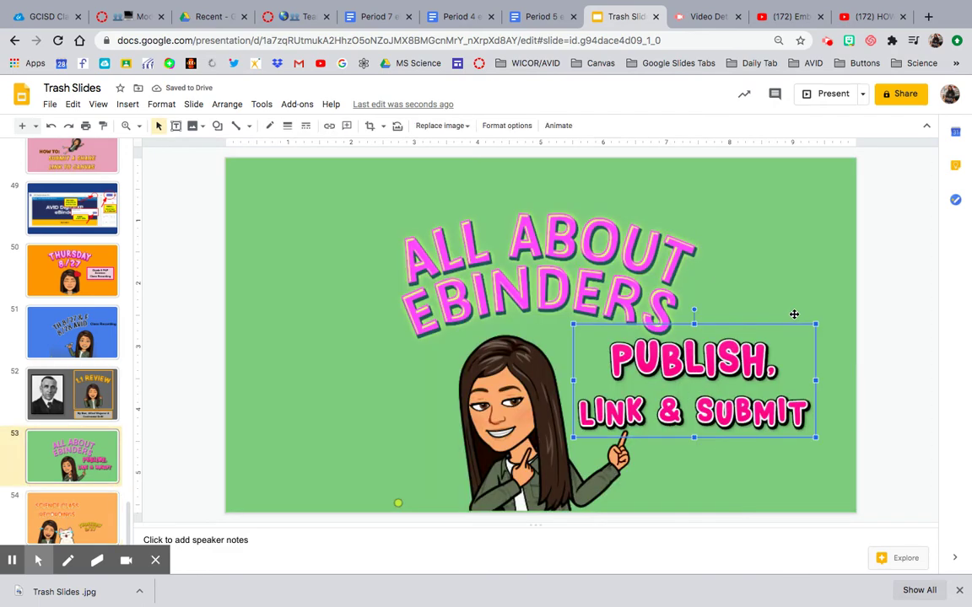
{"action": "left_click_drag", "start_coordinate": [815, 322], "coordinate": [793, 338]}
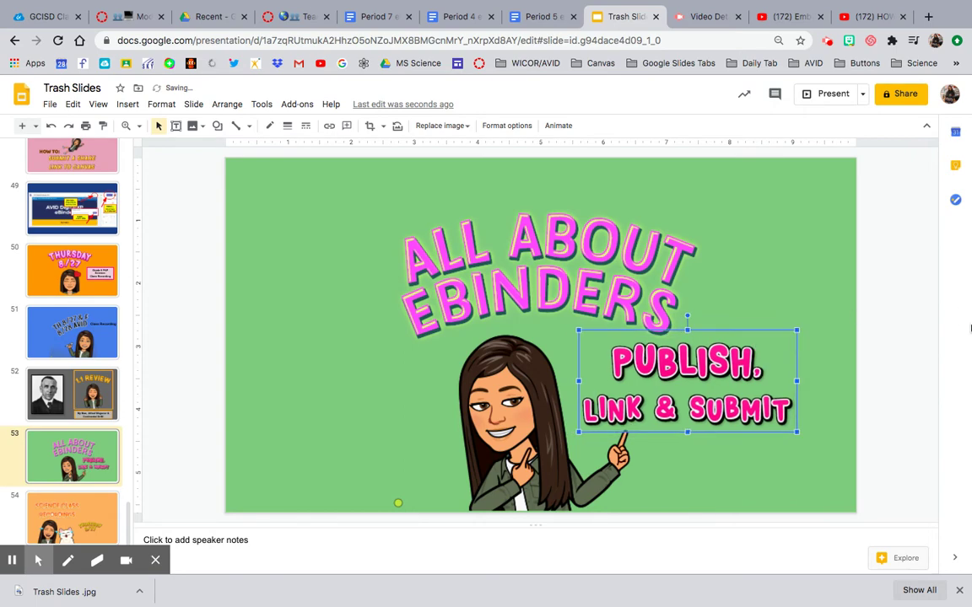
{"action": "left_click", "coordinate": [876, 348]}
Step: Download the Science Class Recordings slide as a JPEG image (current slide)
{"action": "left_click", "coordinate": [50, 508]}
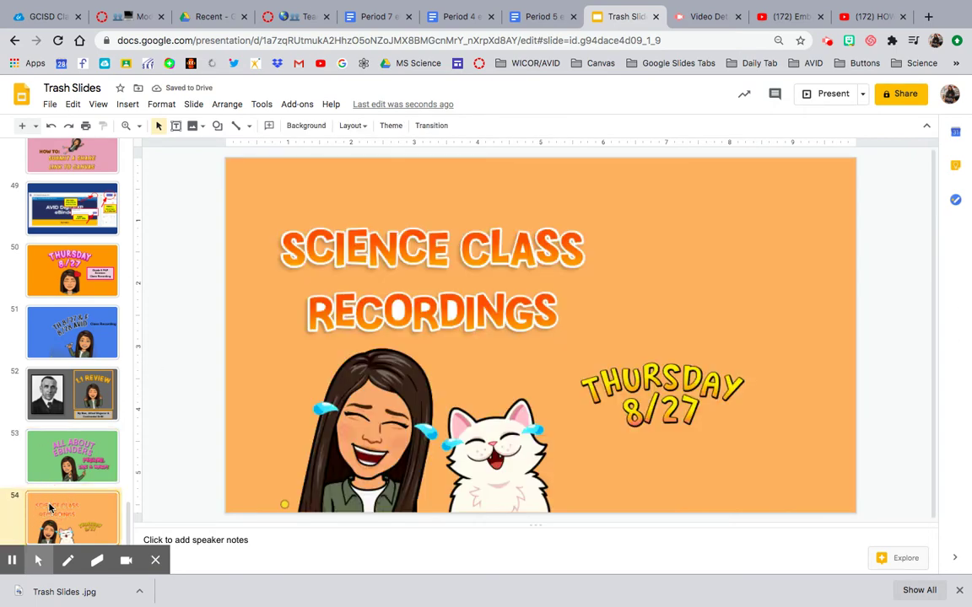
{"action": "left_click", "coordinate": [50, 104]}
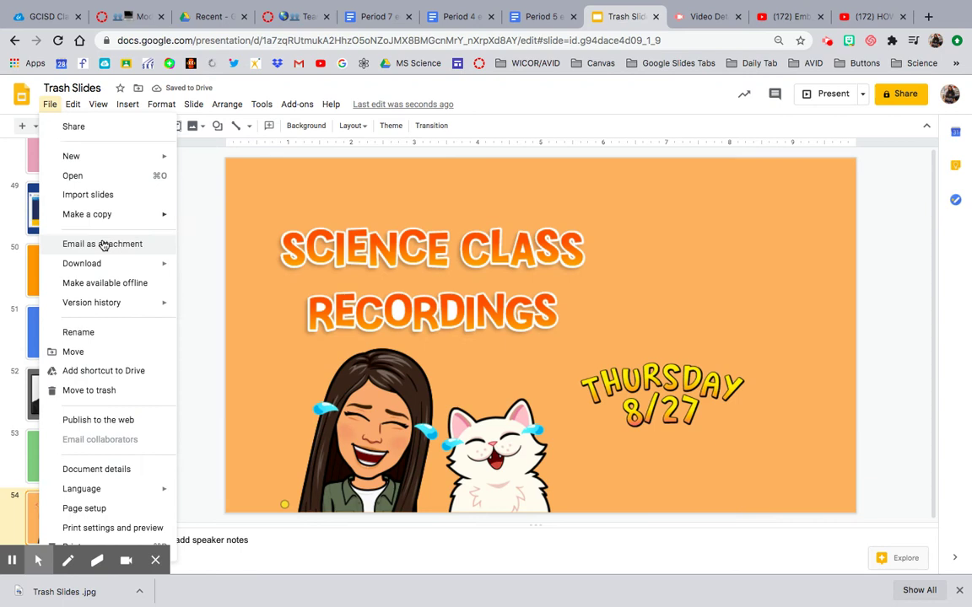
{"action": "mouse_move", "coordinate": [101, 267]}
{"action": "left_click", "coordinate": [232, 346]}
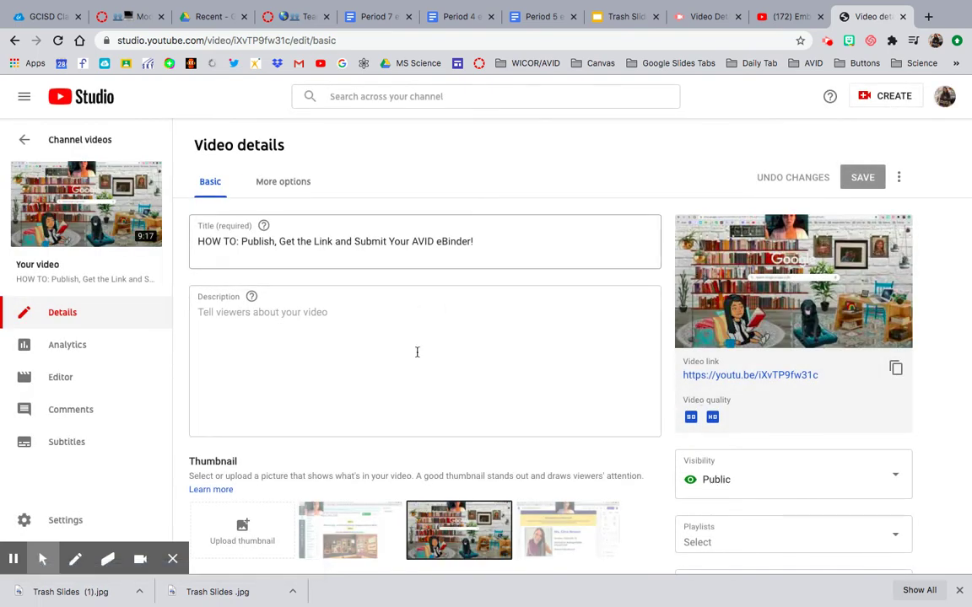
Step: Copy the uploaded eBinder video's YouTube link and open it in a new tab
{"action": "left_click", "coordinate": [706, 16]}
{"action": "left_click", "coordinate": [570, 371]}
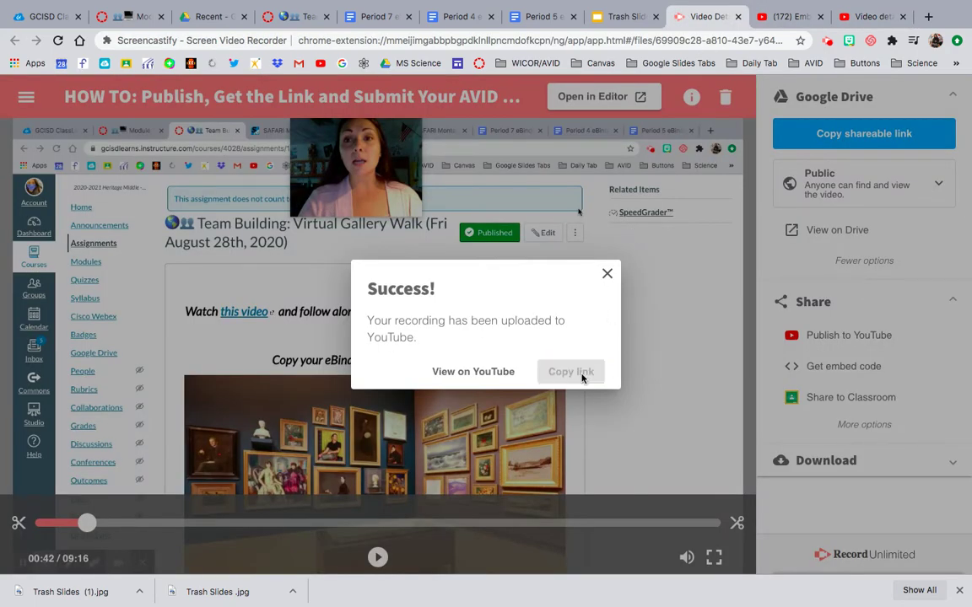
{"action": "key", "text": "super+t"}
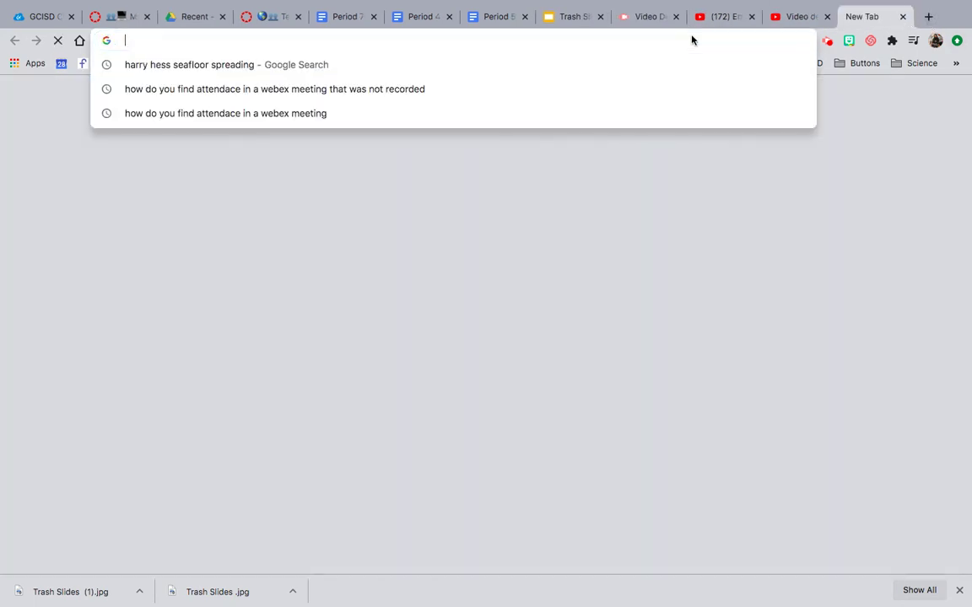
{"action": "key", "text": "super+v"}
{"action": "key", "text": "Return"}
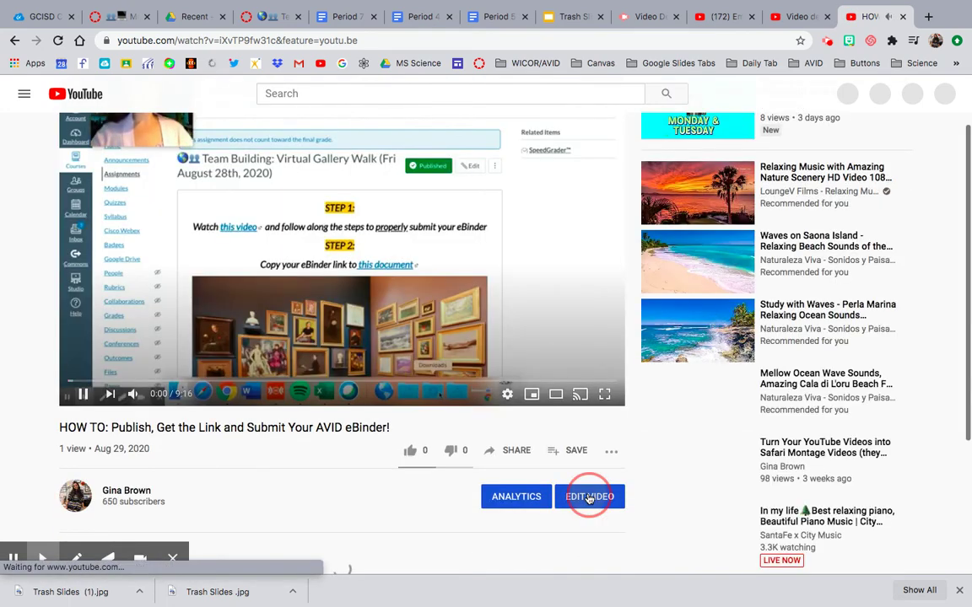
Step: Edit the video and upload Trash Slides (1).jpg as its custom thumbnail
{"action": "left_click", "coordinate": [587, 496]}
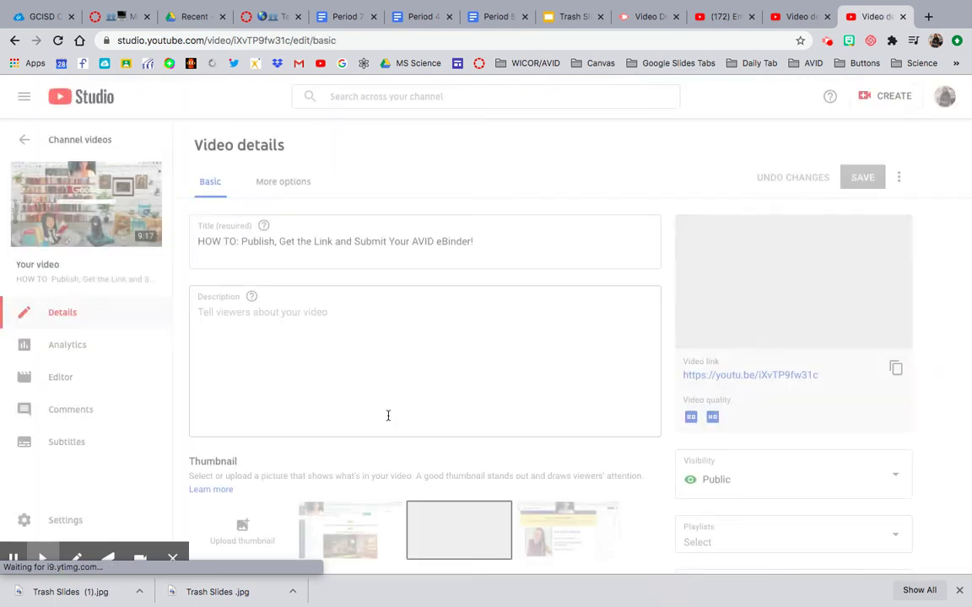
{"action": "mouse_move", "coordinate": [78, 525]}
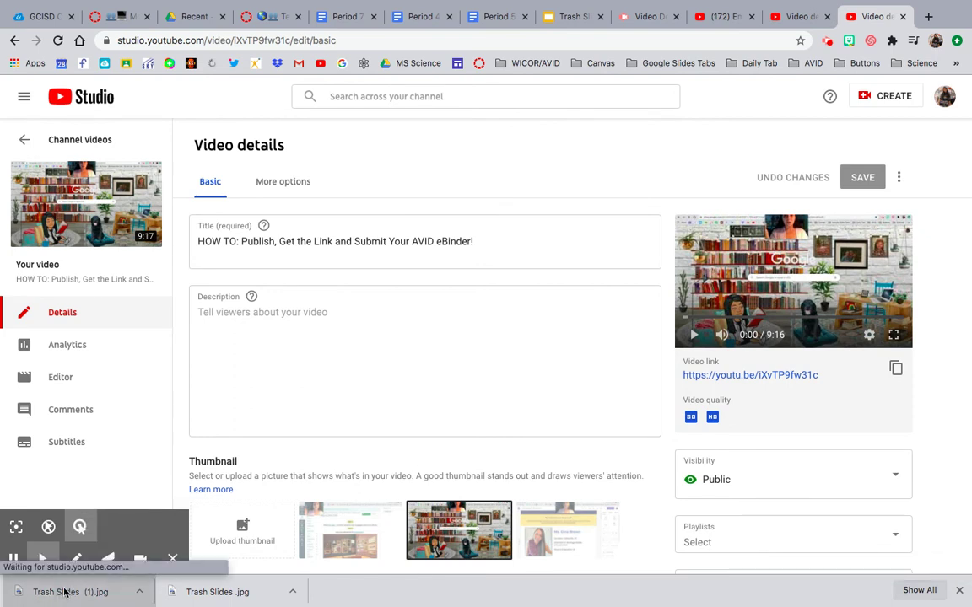
{"action": "left_click_drag", "start_coordinate": [64, 593], "coordinate": [242, 530]}
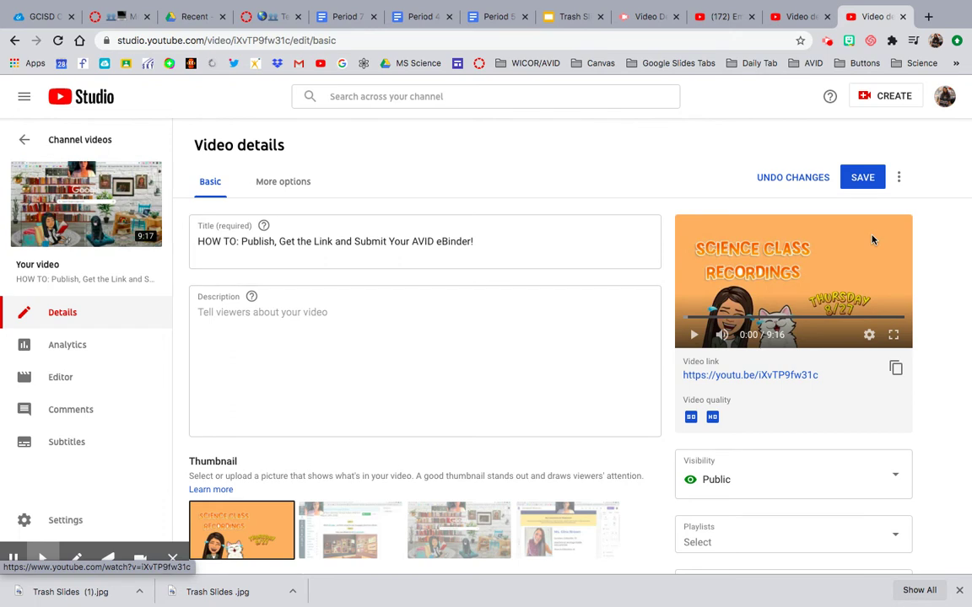
Step: Mark the video as not made for kids and open the Playlists list
{"action": "scroll", "coordinate": [722, 359], "scroll_direction": "down", "scroll_amount": 4}
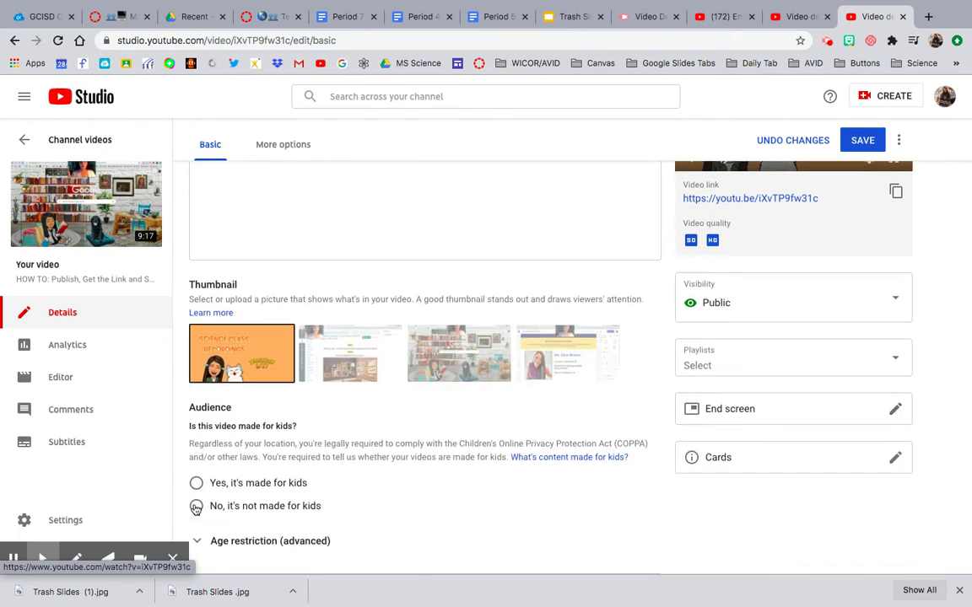
{"action": "left_click", "coordinate": [196, 505]}
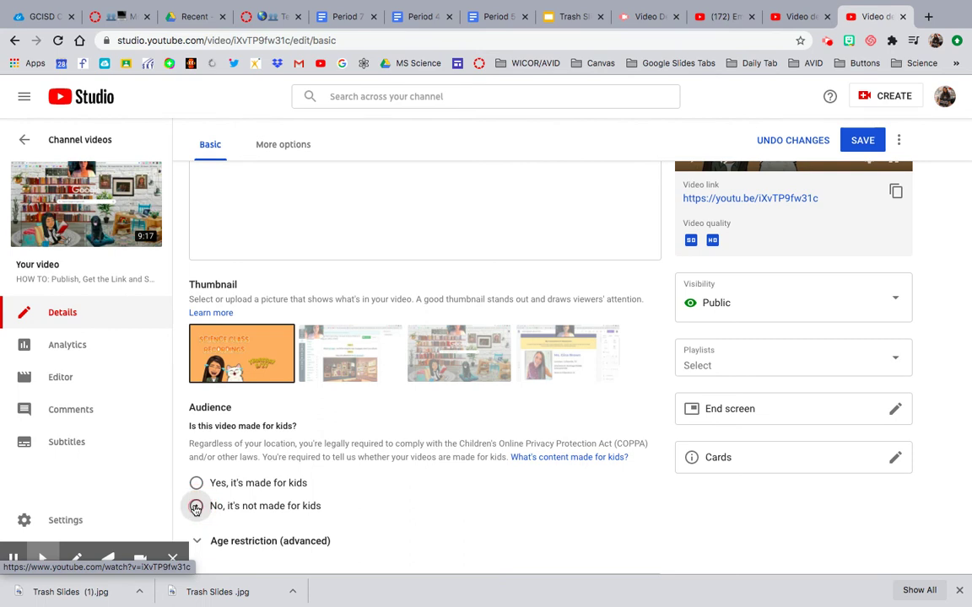
{"action": "left_click", "coordinate": [771, 364]}
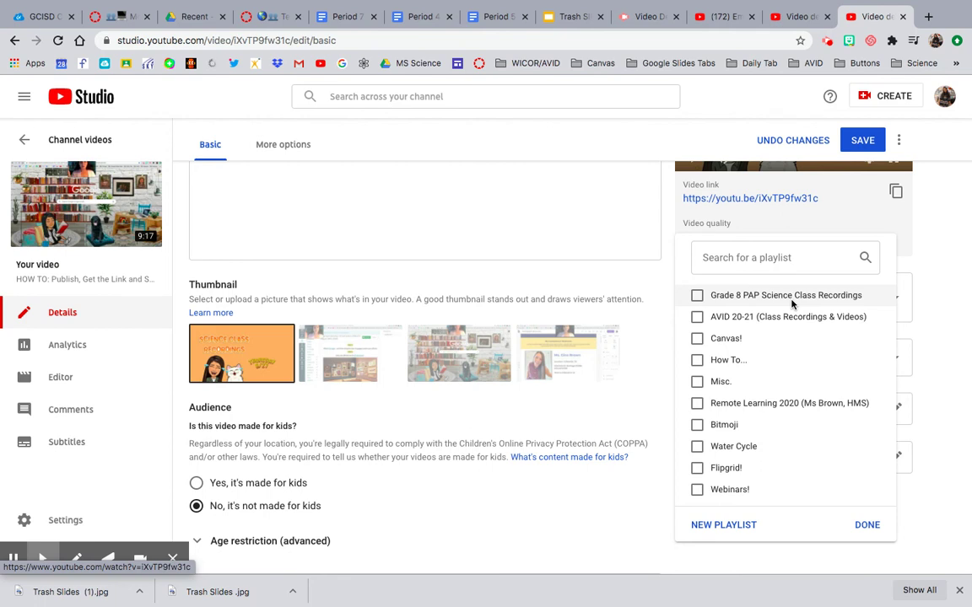
{"action": "left_click", "coordinate": [791, 15]}
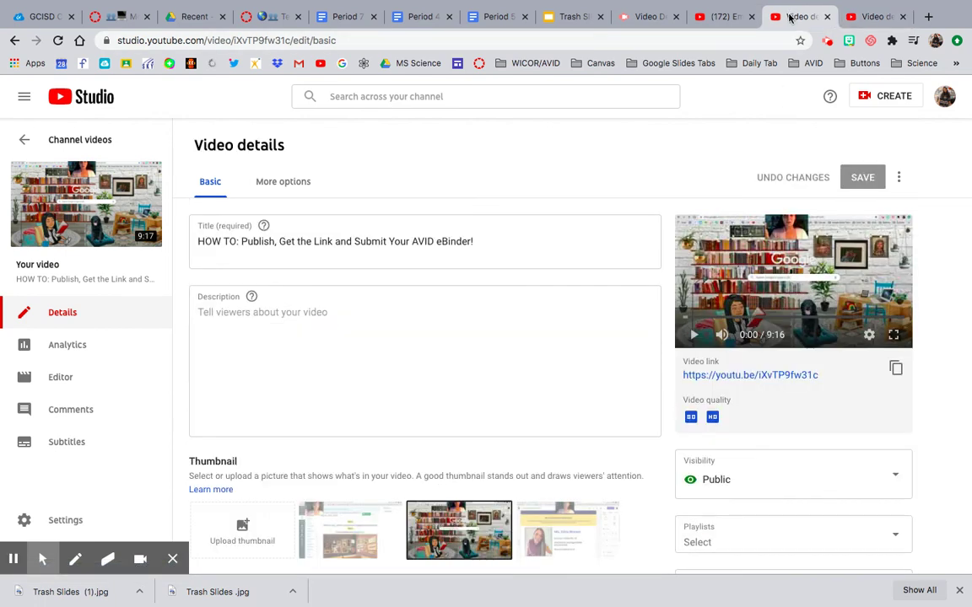
{"action": "left_click", "coordinate": [780, 17]}
Step: Use the green eBinders slide as thumbnail, add to AVID 20-21 playlist, and save
{"action": "left_click_drag", "start_coordinate": [213, 591], "coordinate": [229, 363]}
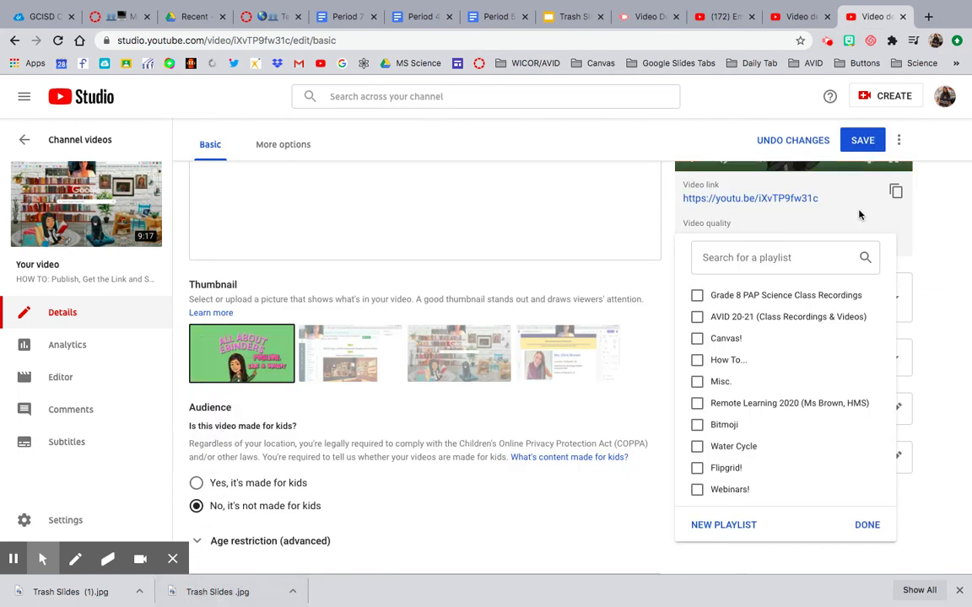
{"action": "left_click", "coordinate": [697, 317]}
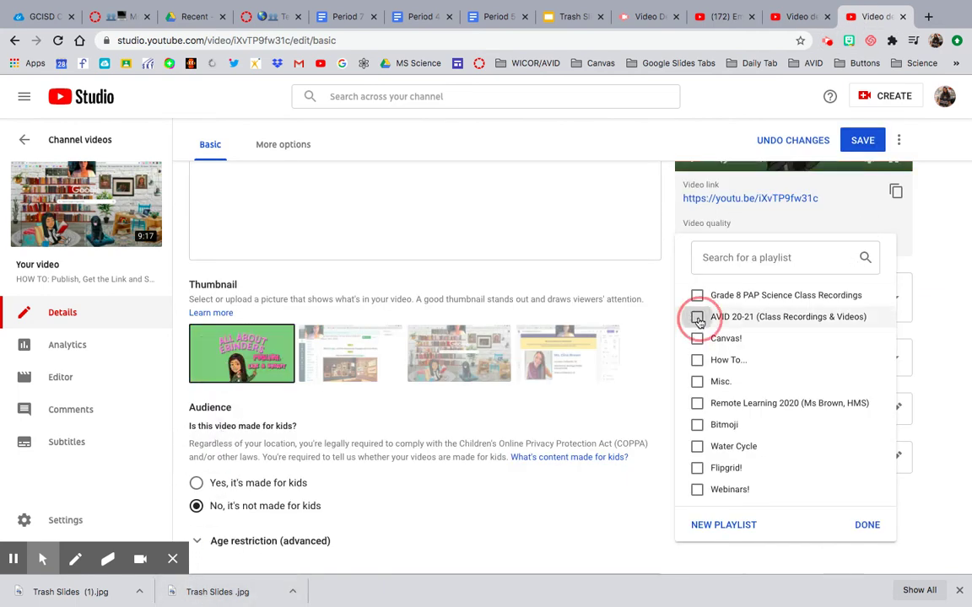
{"action": "left_click", "coordinate": [860, 526]}
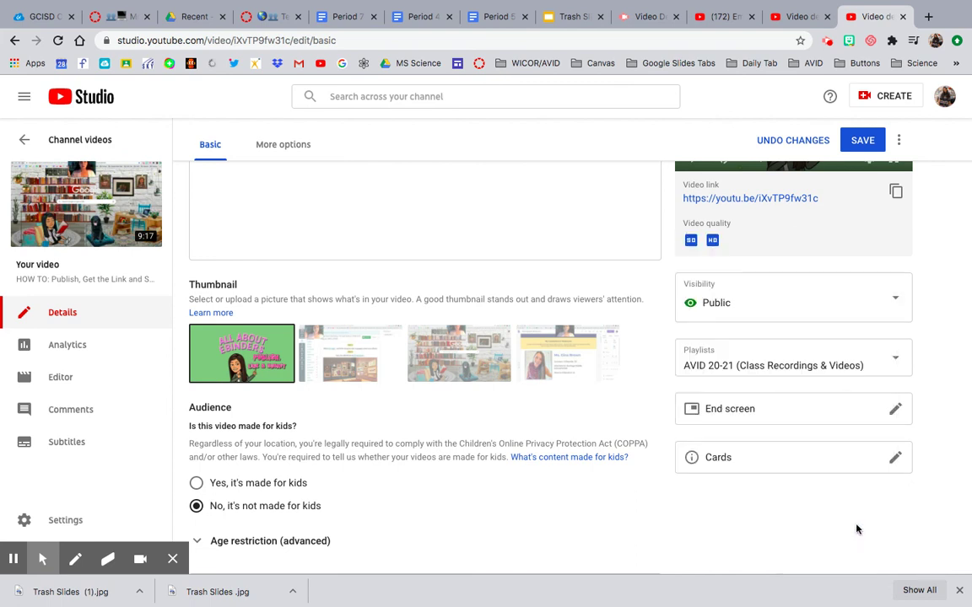
{"action": "left_click", "coordinate": [862, 143]}
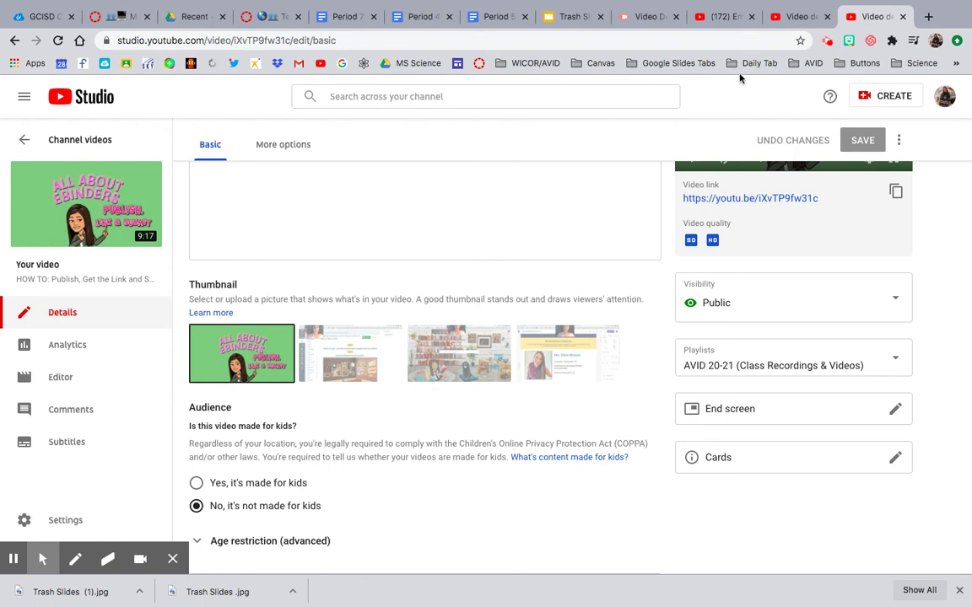
Step: Save the eBinder video's details in YouTube Studio with the green eBinders thumbnail applied
{"action": "left_click", "coordinate": [828, 41]}
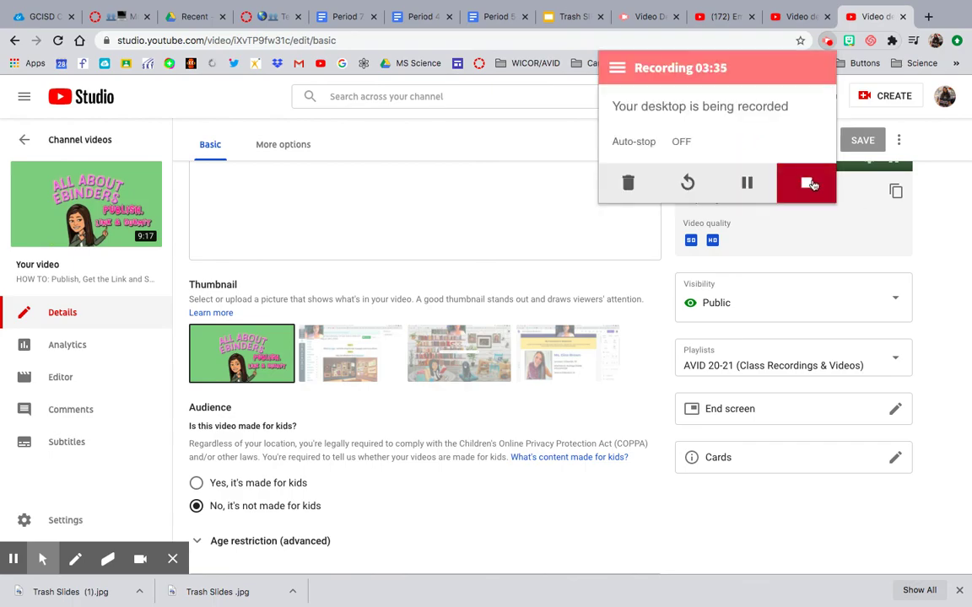